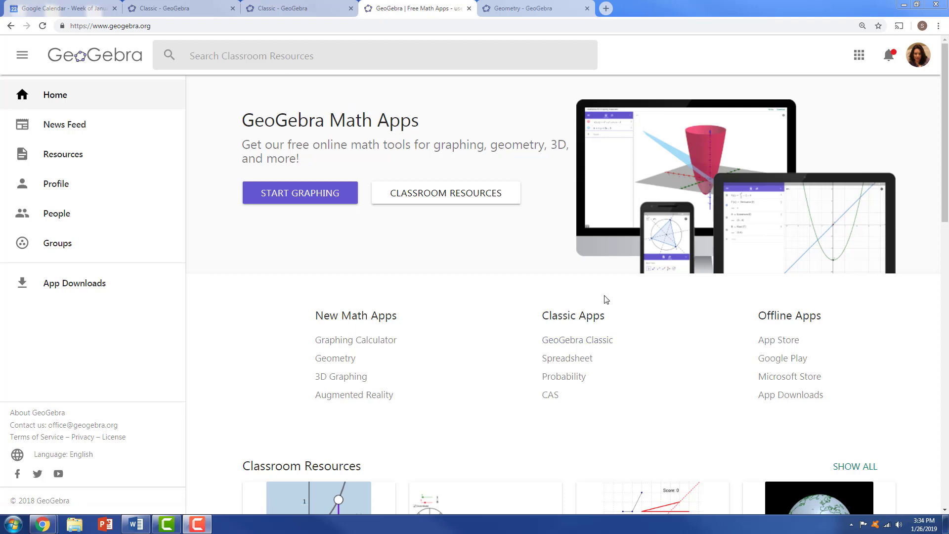
Launch GeoGebra Classic from the Classic Apps list on geogebra.org
{"action": "left_click", "coordinate": [577, 340]}
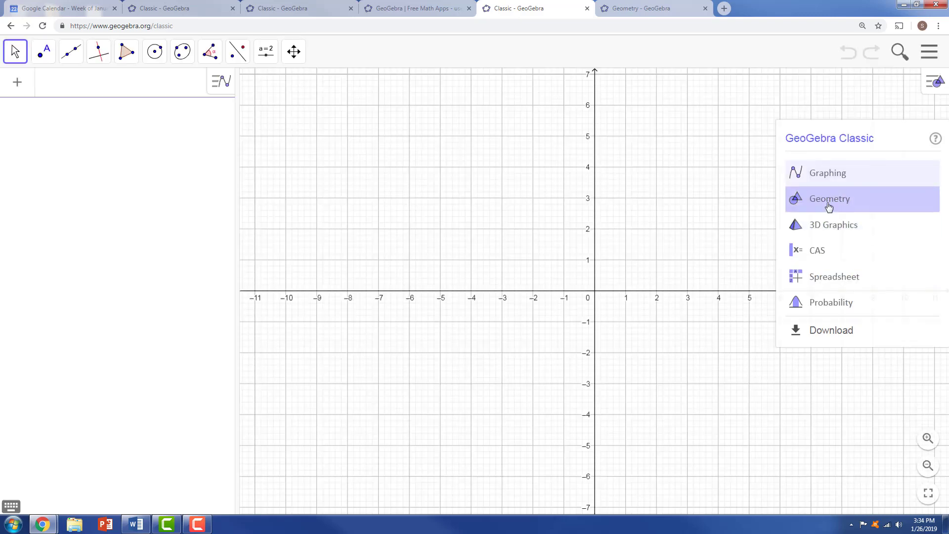
Switch to the Geometry perspective and turn on the Algebra view from the main menu's View list
{"action": "left_click", "coordinate": [829, 202]}
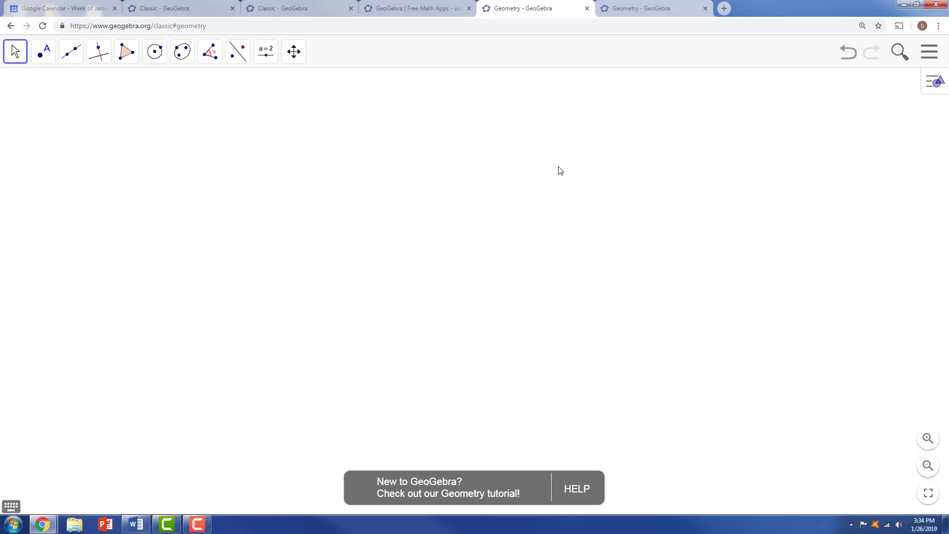
{"action": "left_click", "coordinate": [930, 51]}
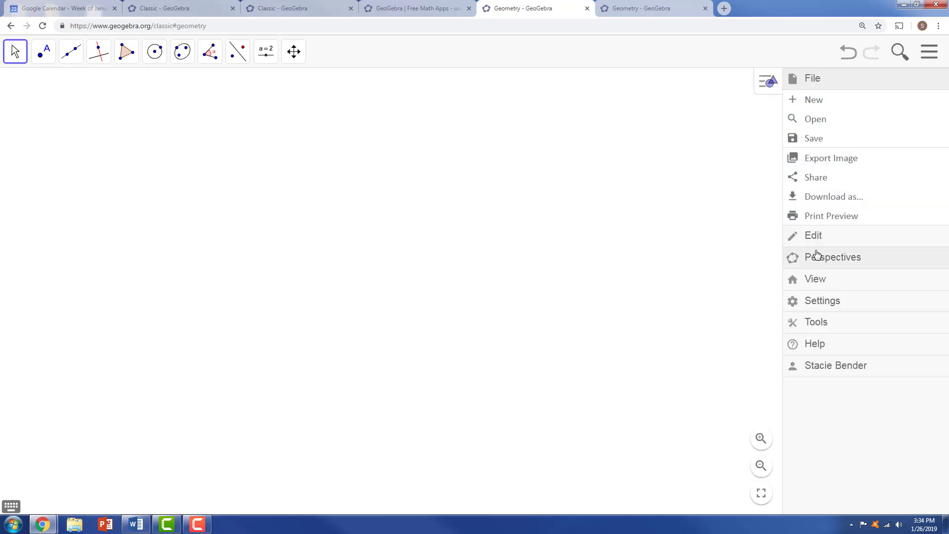
{"action": "left_click", "coordinate": [787, 280]}
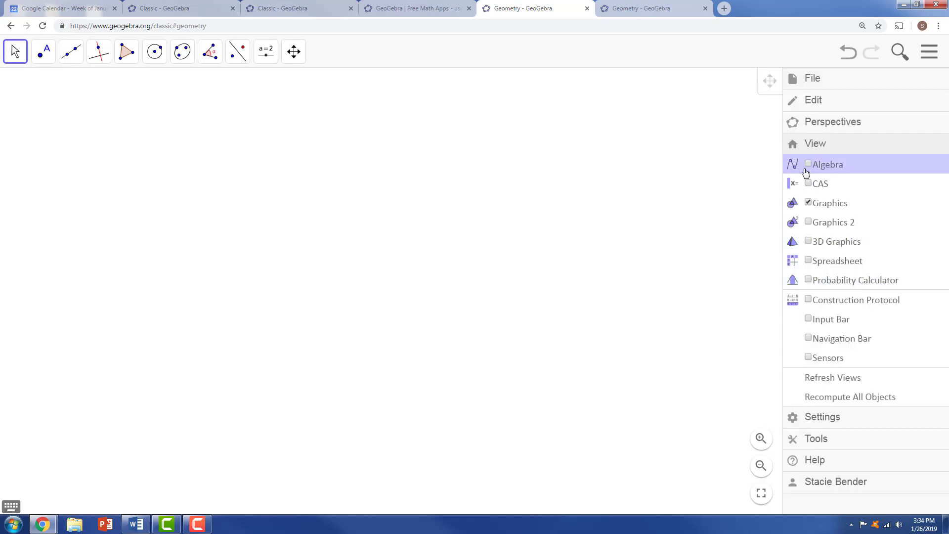
{"action": "left_click", "coordinate": [808, 169]}
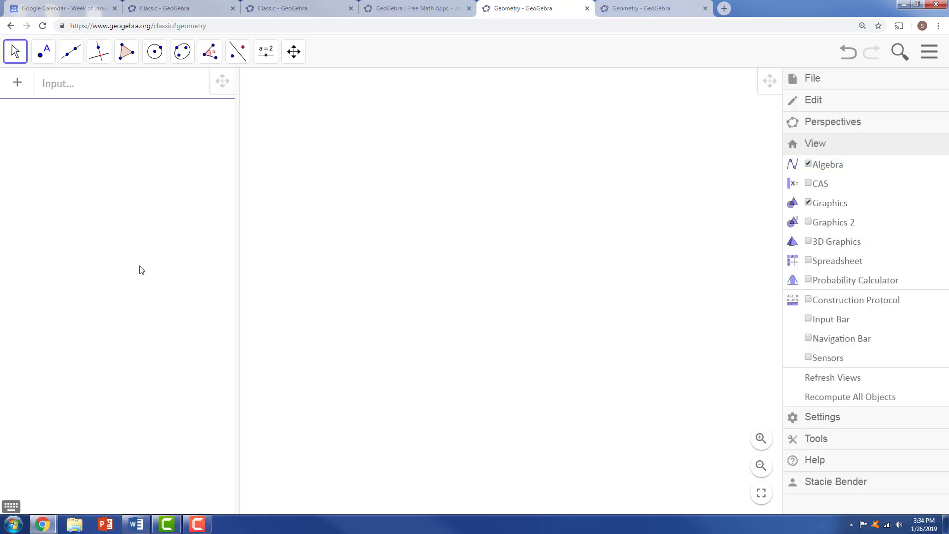
With the Polygon tool active, set the default fill colour to light blue
{"action": "left_click", "coordinate": [130, 56]}
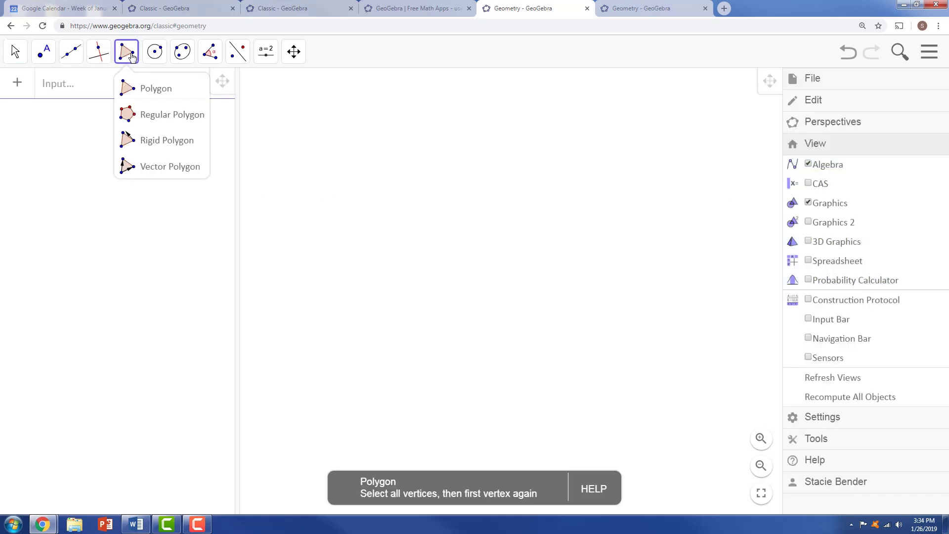
{"action": "left_click", "coordinate": [144, 89]}
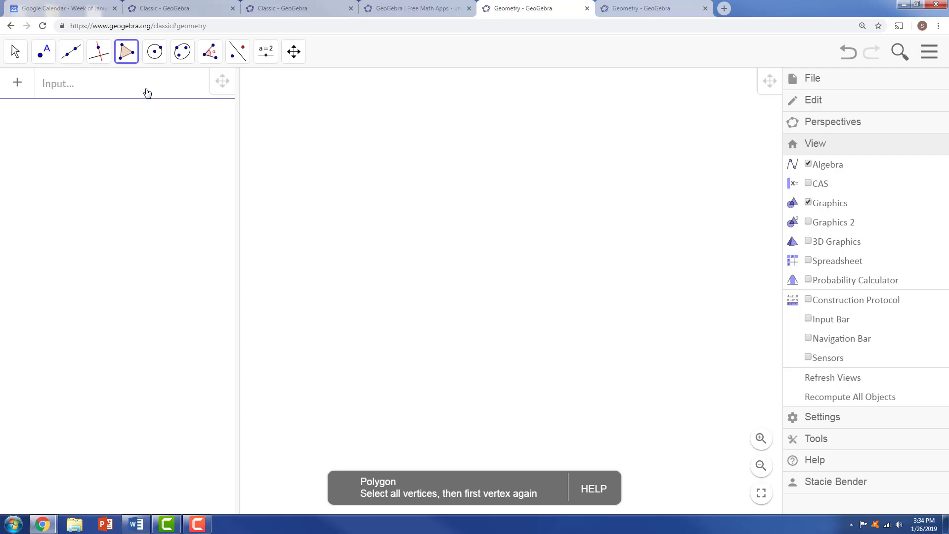
{"action": "left_click", "coordinate": [931, 52]}
{"action": "left_click", "coordinate": [937, 83]}
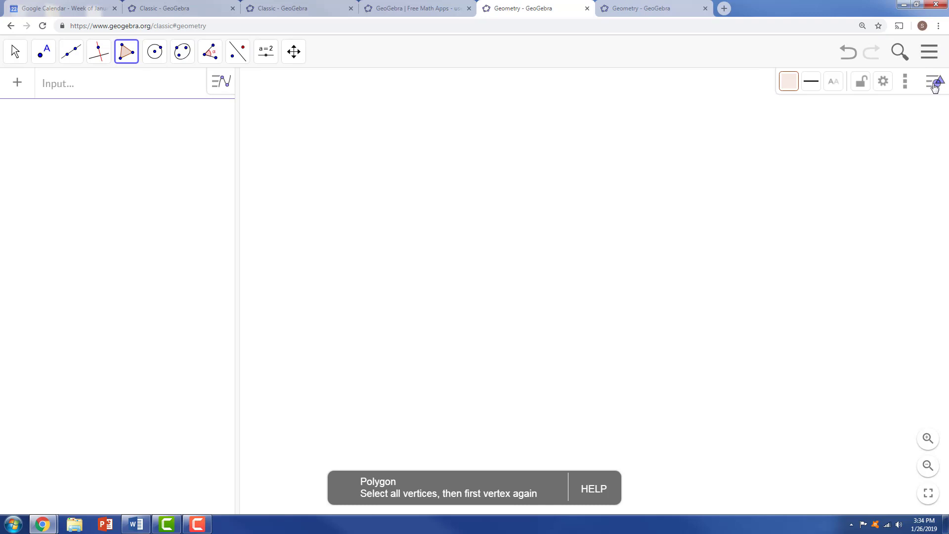
{"action": "left_click", "coordinate": [789, 81]}
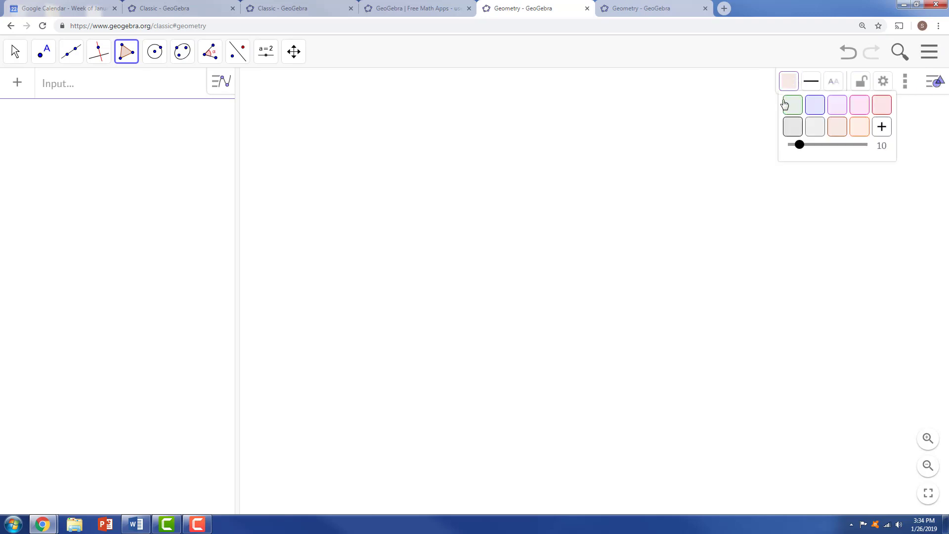
{"action": "left_click", "coordinate": [813, 105]}
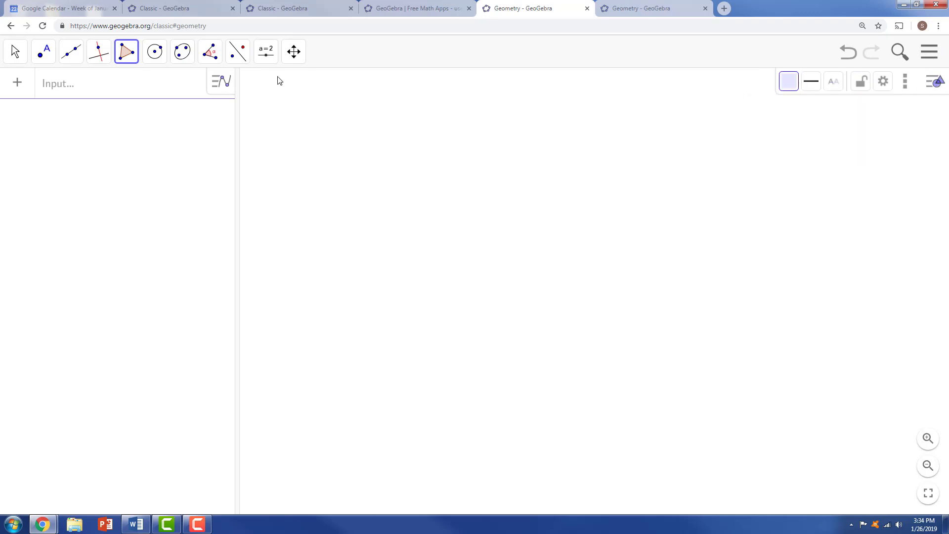
Set the point size to 2 and the polygon edge thickness to 7
{"action": "left_click", "coordinate": [44, 55]}
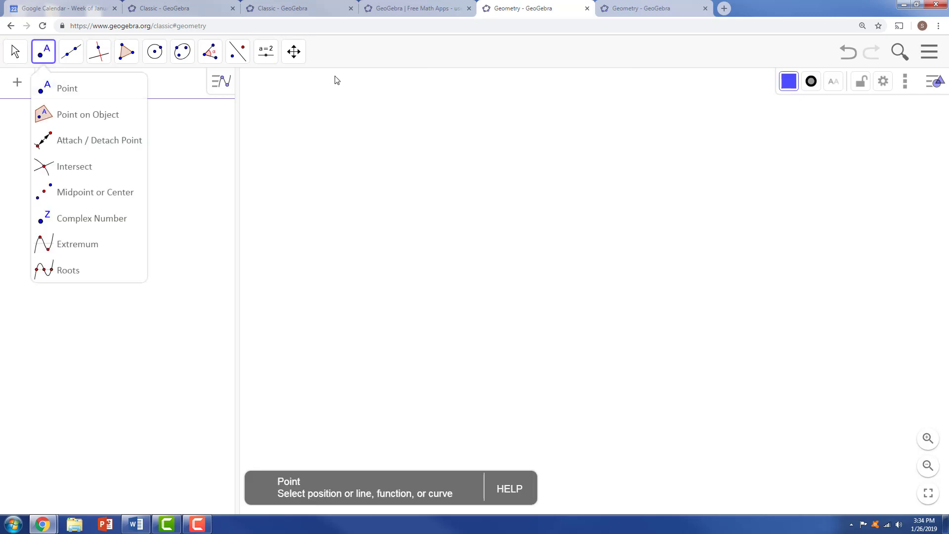
{"action": "left_click", "coordinate": [811, 81]}
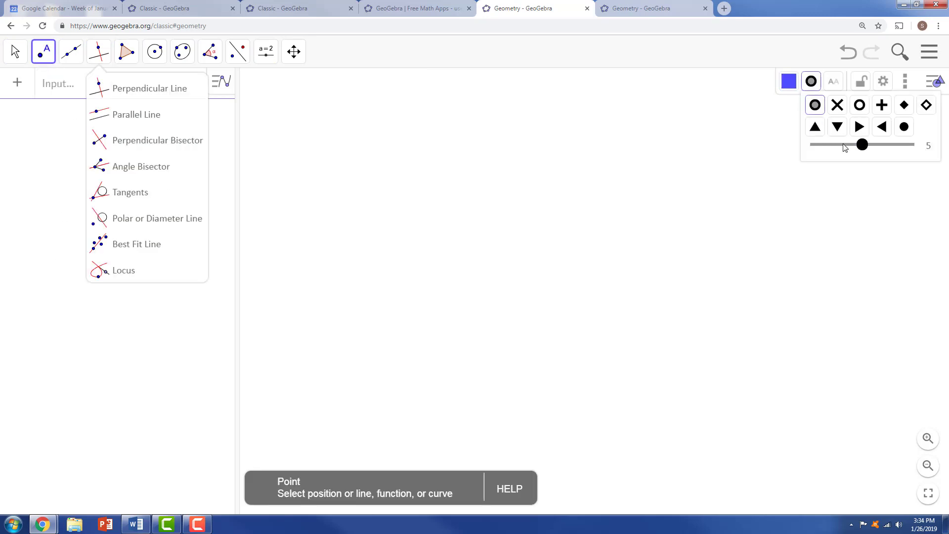
{"action": "left_click_drag", "start_coordinate": [863, 144], "coordinate": [827, 147]}
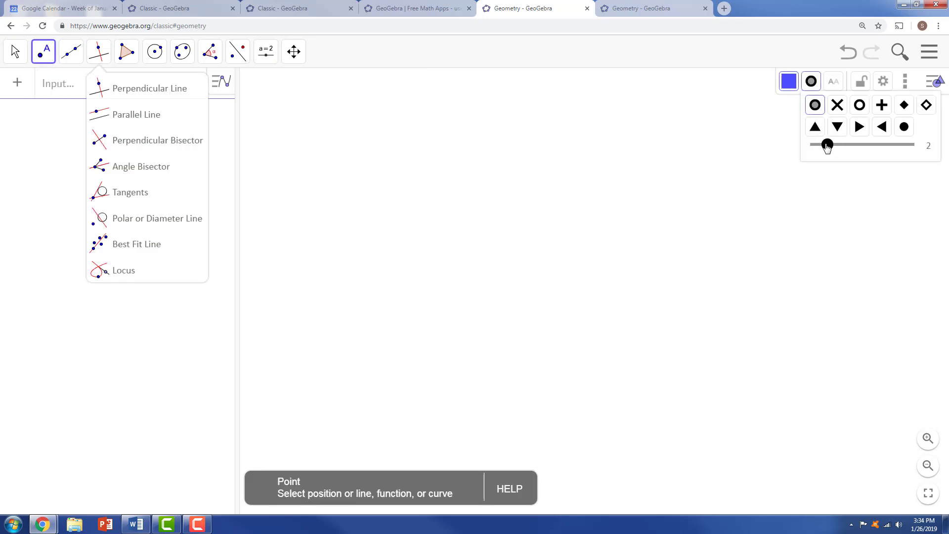
{"action": "left_click", "coordinate": [127, 52]}
{"action": "left_click", "coordinate": [821, 89]}
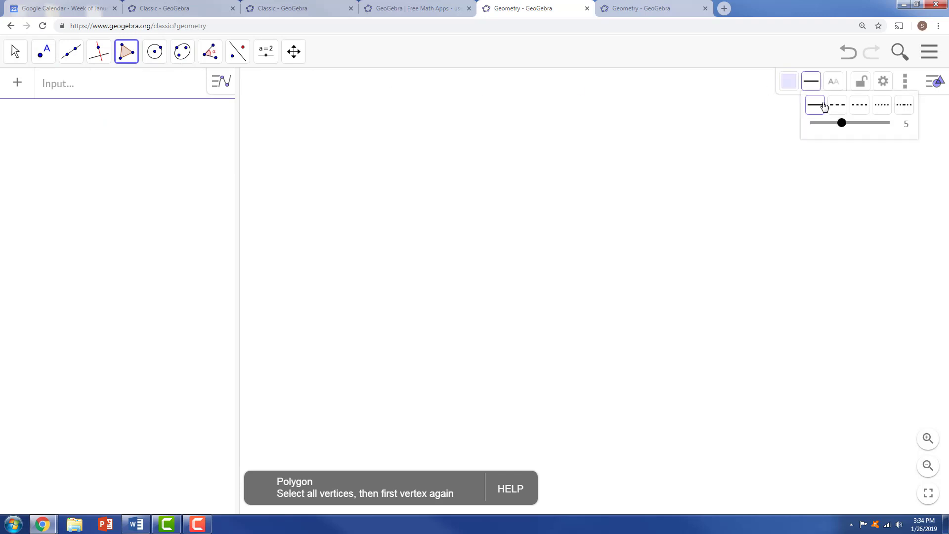
{"action": "left_click_drag", "start_coordinate": [843, 123], "coordinate": [852, 124]}
Draw quadrilateral q1 through vertices A, B, C, D, closing it back at A
{"action": "left_click", "coordinate": [397, 174]}
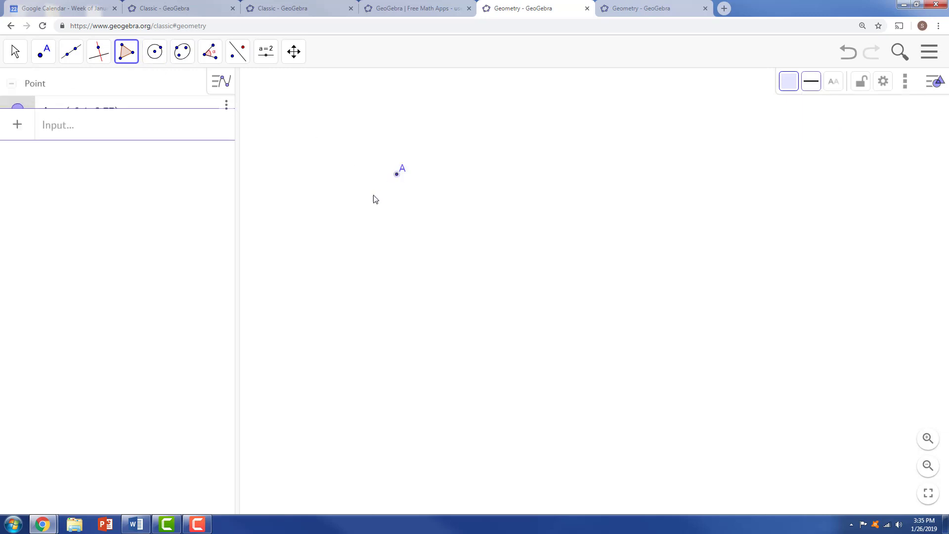
{"action": "left_click", "coordinate": [362, 248]}
{"action": "left_click", "coordinate": [504, 256]}
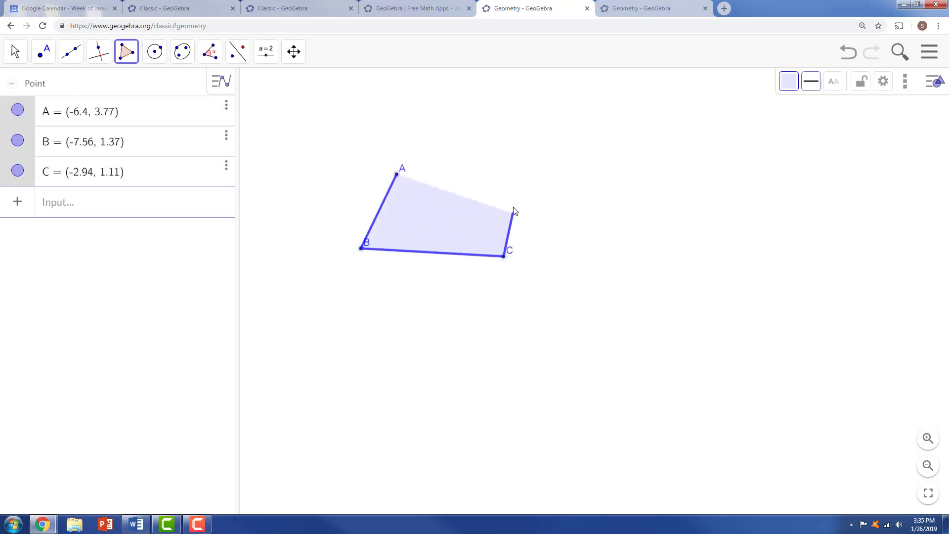
{"action": "left_click", "coordinate": [519, 188]}
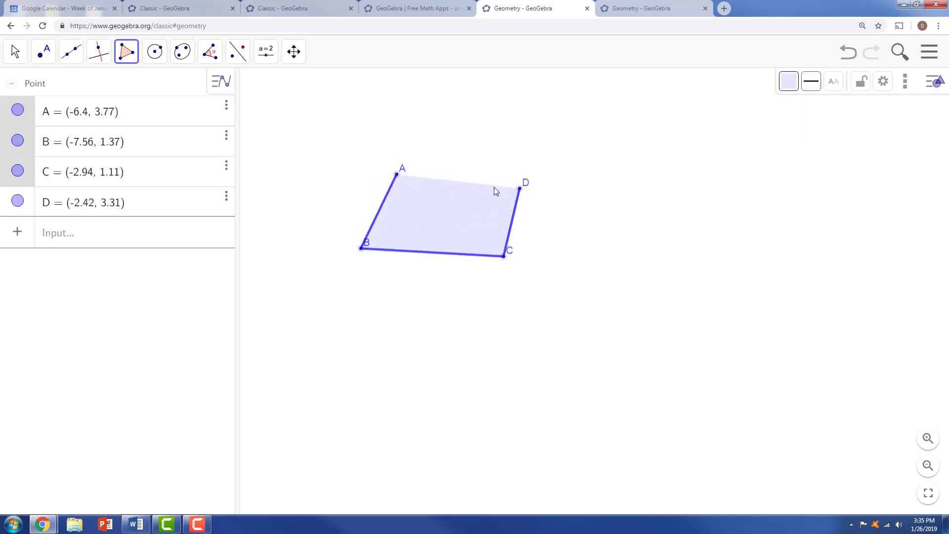
{"action": "left_click", "coordinate": [398, 175]}
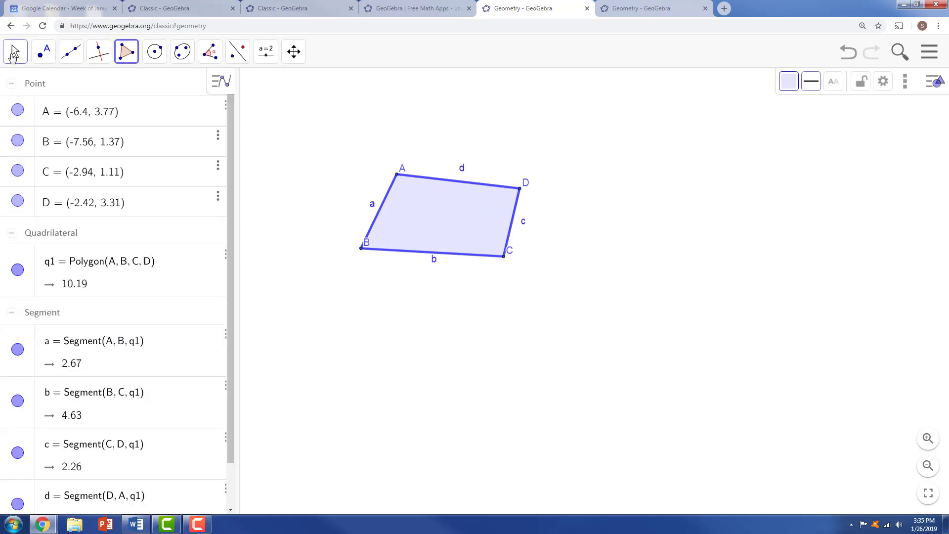
Hide the labels of sides a, d, c and b, move A to (-7.28, 3.71), and offset label B
{"action": "left_click", "coordinate": [14, 53]}
{"action": "right_click", "coordinate": [382, 212]}
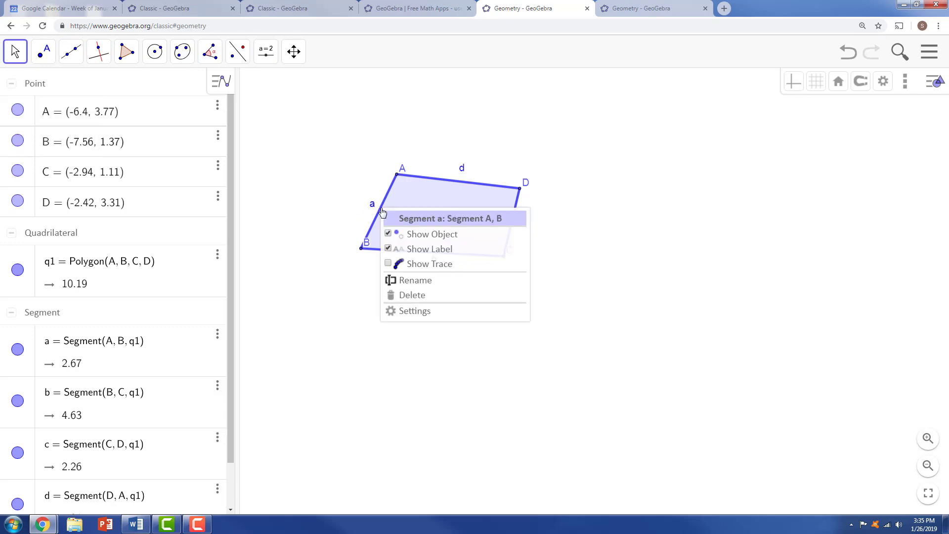
{"action": "left_click", "coordinate": [388, 249]}
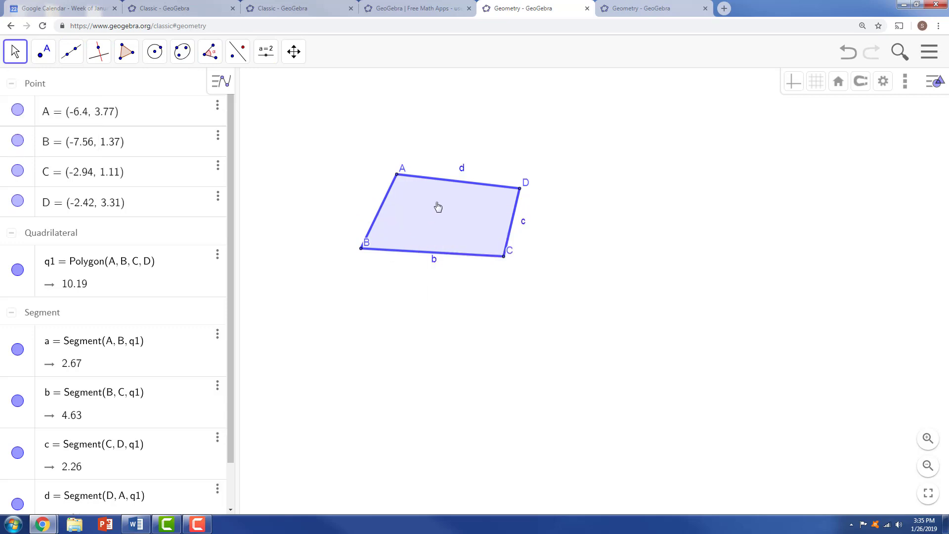
{"action": "right_click", "coordinate": [455, 187]}
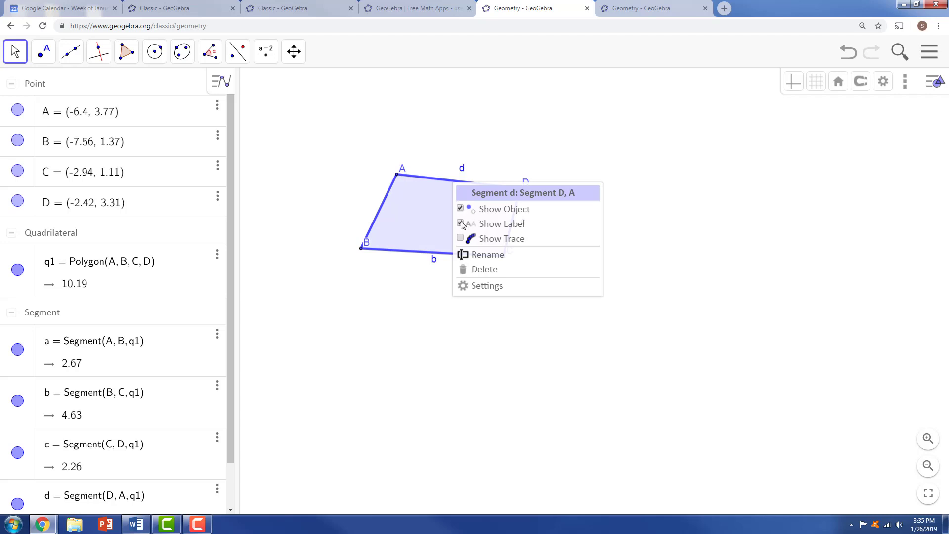
{"action": "left_click", "coordinate": [461, 223]}
{"action": "right_click", "coordinate": [511, 228]}
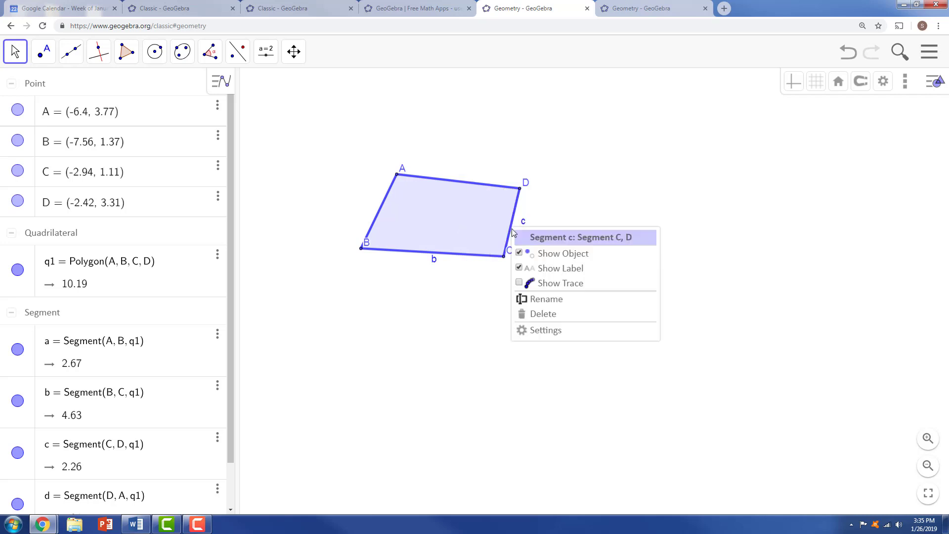
{"action": "left_click", "coordinate": [530, 273]}
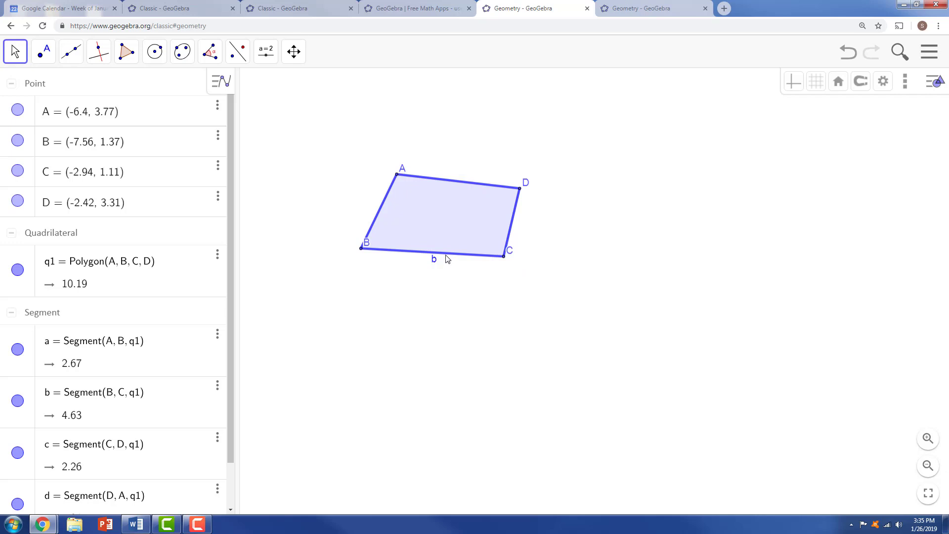
{"action": "right_click", "coordinate": [447, 258]}
{"action": "left_click", "coordinate": [452, 294]}
{"action": "left_click_drag", "start_coordinate": [398, 175], "coordinate": [361, 168]}
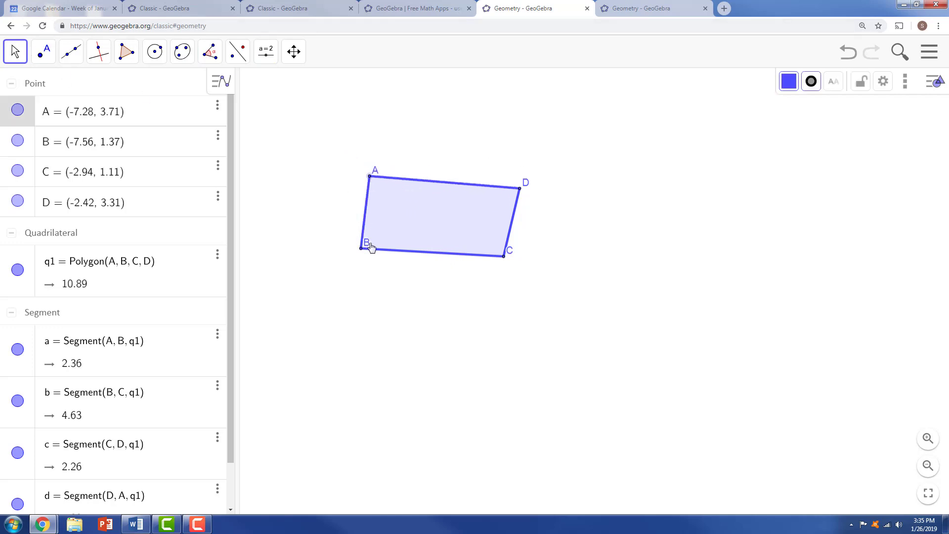
{"action": "left_click_drag", "start_coordinate": [353, 262], "coordinate": [344, 260]}
Draw segment f from A to B and segment g from D to C
{"action": "left_click", "coordinate": [70, 58]}
{"action": "left_click", "coordinate": [80, 115]}
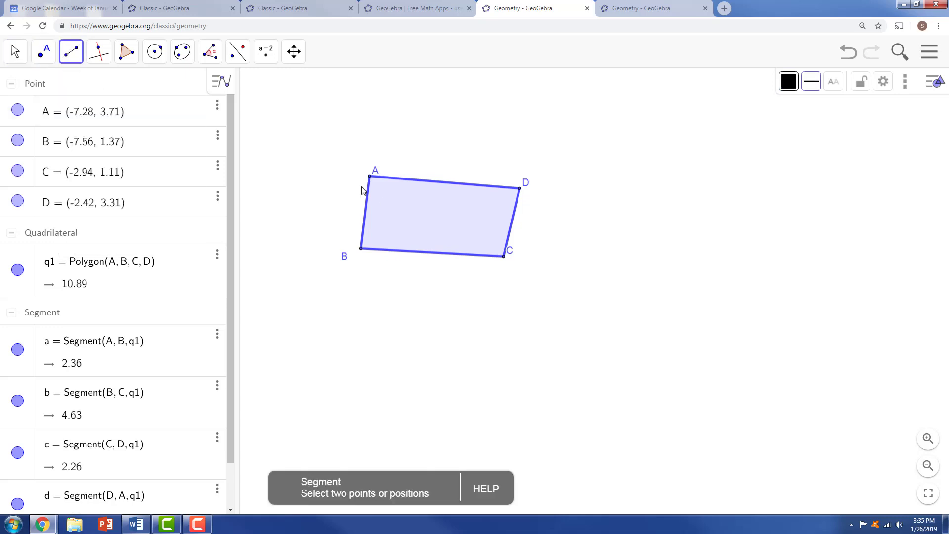
{"action": "left_click", "coordinate": [371, 179]}
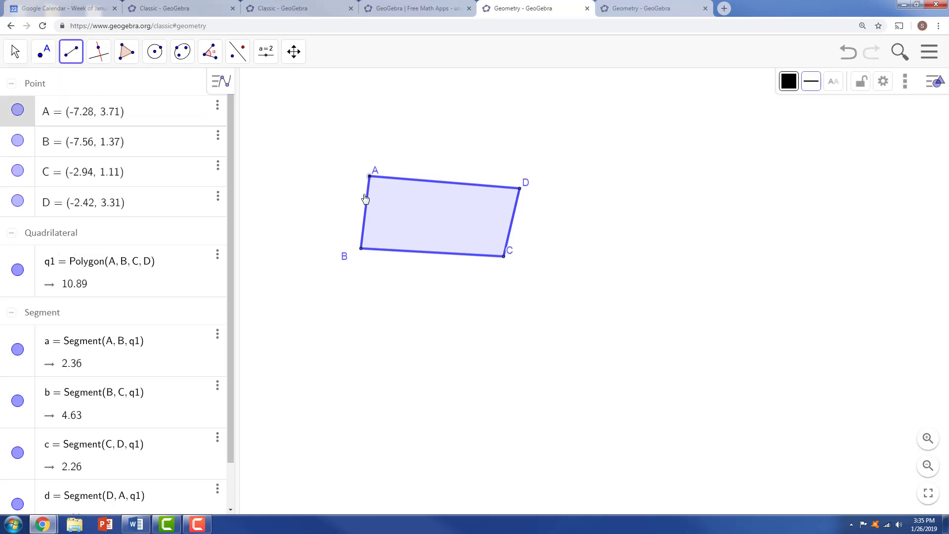
{"action": "left_click", "coordinate": [366, 253]}
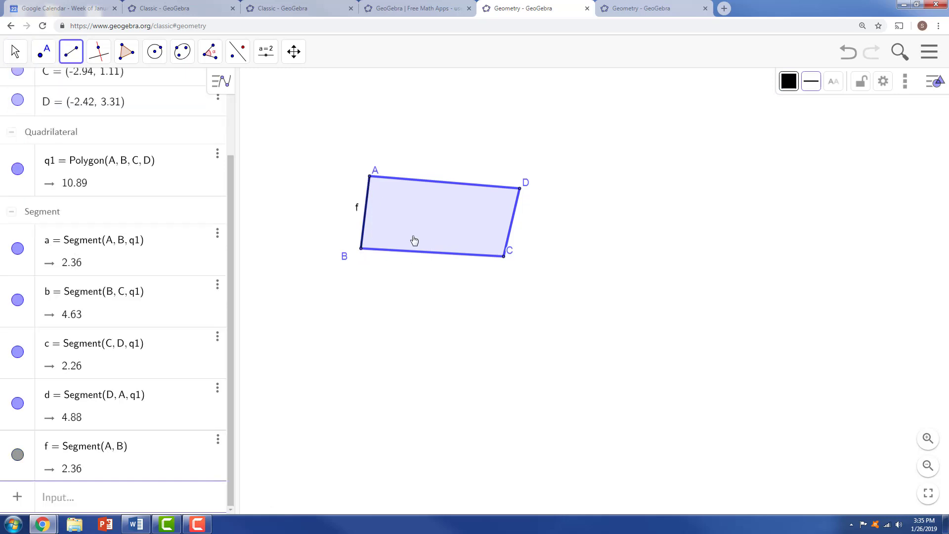
{"action": "left_click", "coordinate": [520, 190]}
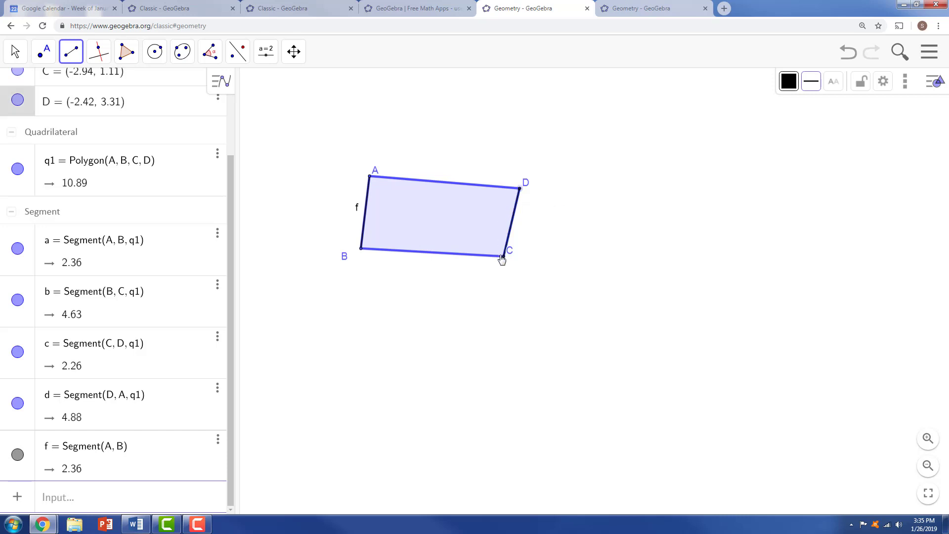
{"action": "left_click", "coordinate": [503, 258]}
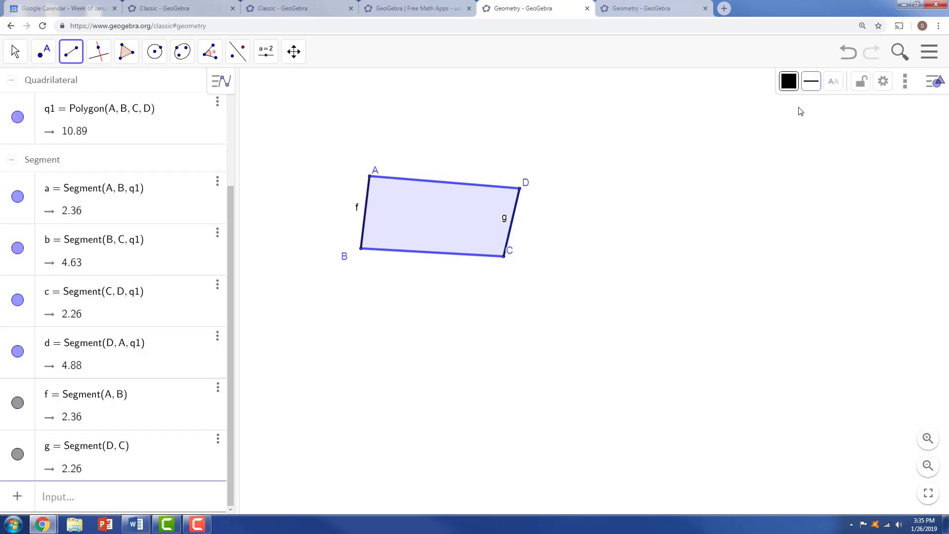
Give segment g a single-arrow decoration in its Style settings
{"action": "left_click", "coordinate": [884, 82]}
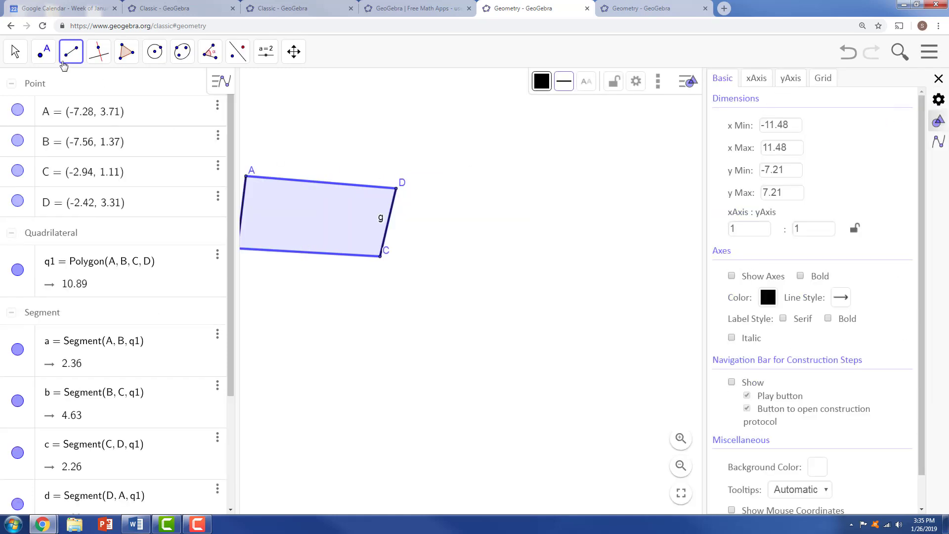
{"action": "left_click", "coordinate": [14, 53]}
{"action": "left_click", "coordinate": [386, 230]}
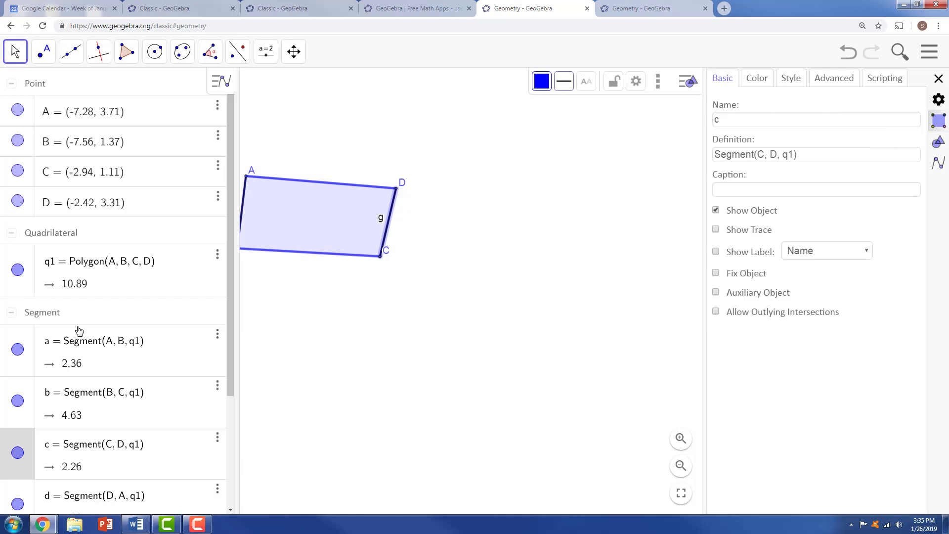
{"action": "left_click_drag", "start_coordinate": [229, 292], "coordinate": [214, 408]}
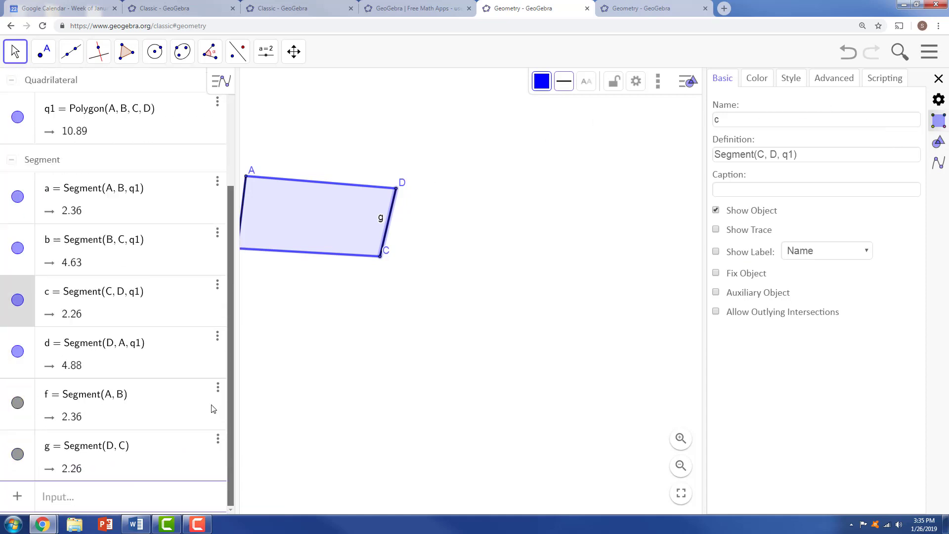
{"action": "left_click", "coordinate": [67, 451]}
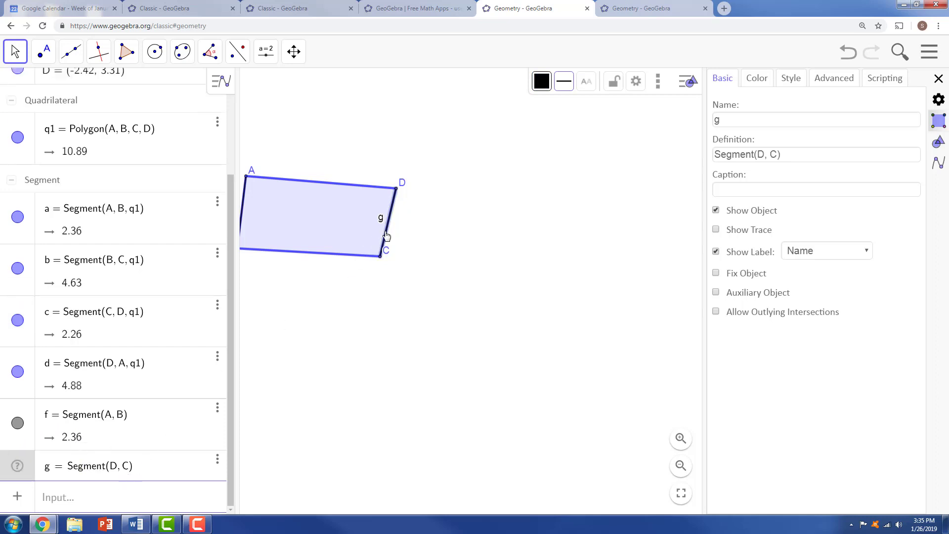
{"action": "left_click", "coordinate": [797, 81]}
{"action": "left_click", "coordinate": [775, 206]}
{"action": "left_click", "coordinate": [779, 319]}
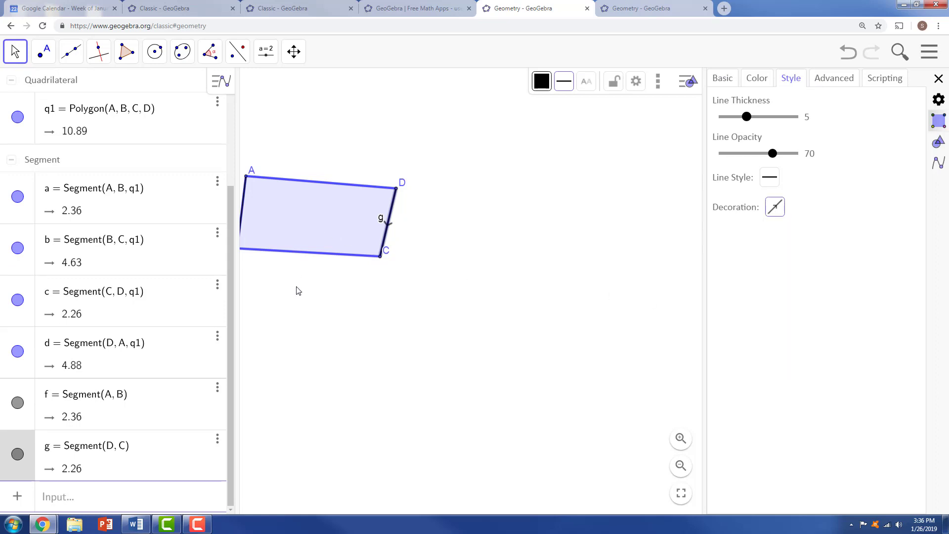
Pan the quadrilateral toward the centre and give segment f the same single-arrow decoration
{"action": "left_click_drag", "start_coordinate": [298, 291], "coordinate": [472, 296]}
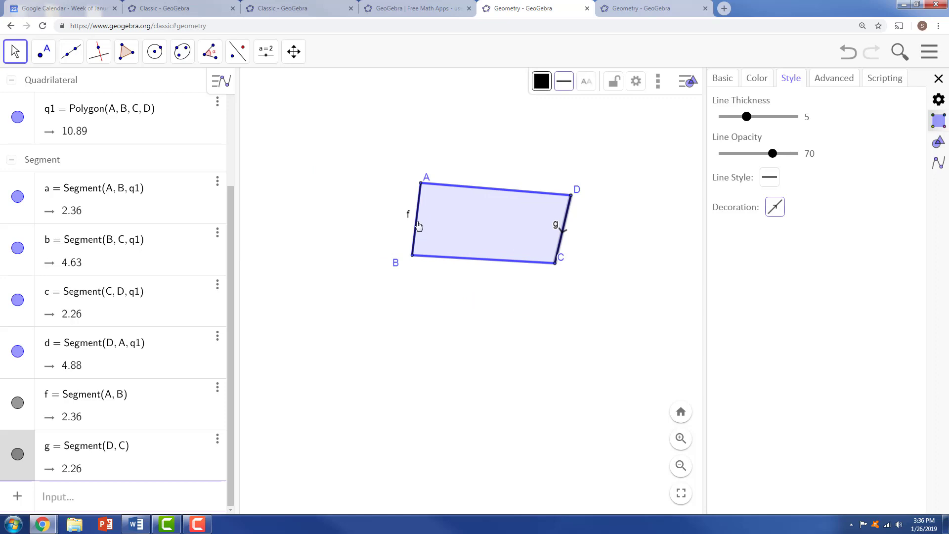
{"action": "left_click", "coordinate": [419, 226]}
{"action": "left_click", "coordinate": [71, 404]}
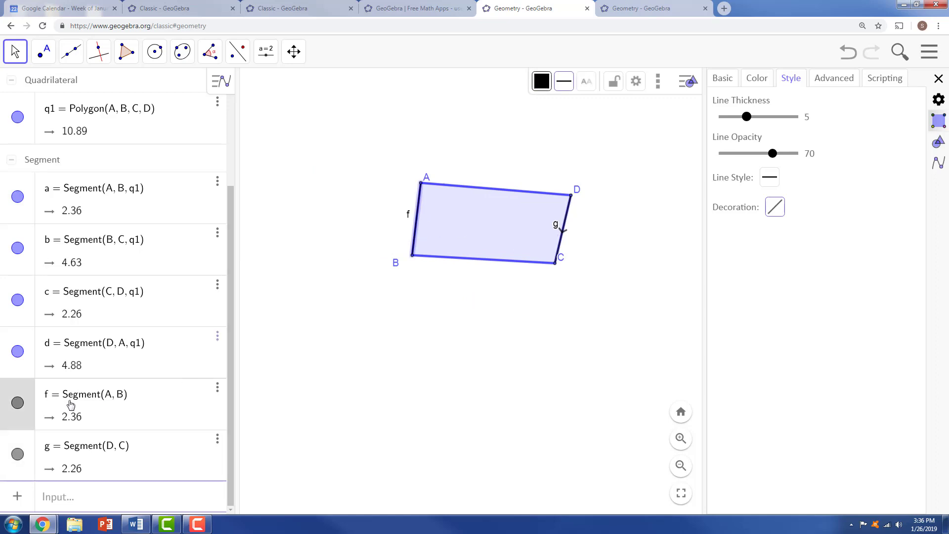
{"action": "left_click", "coordinate": [774, 207]}
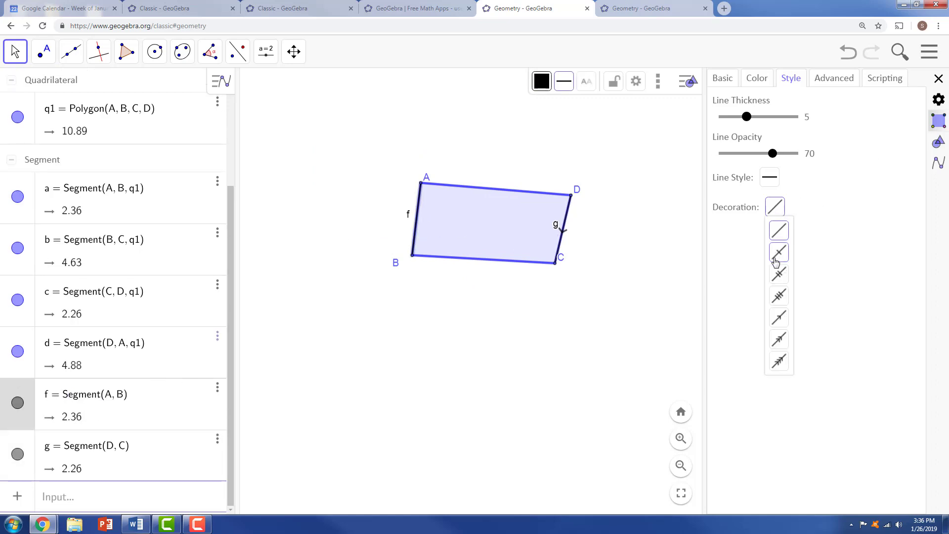
{"action": "left_click", "coordinate": [779, 318]}
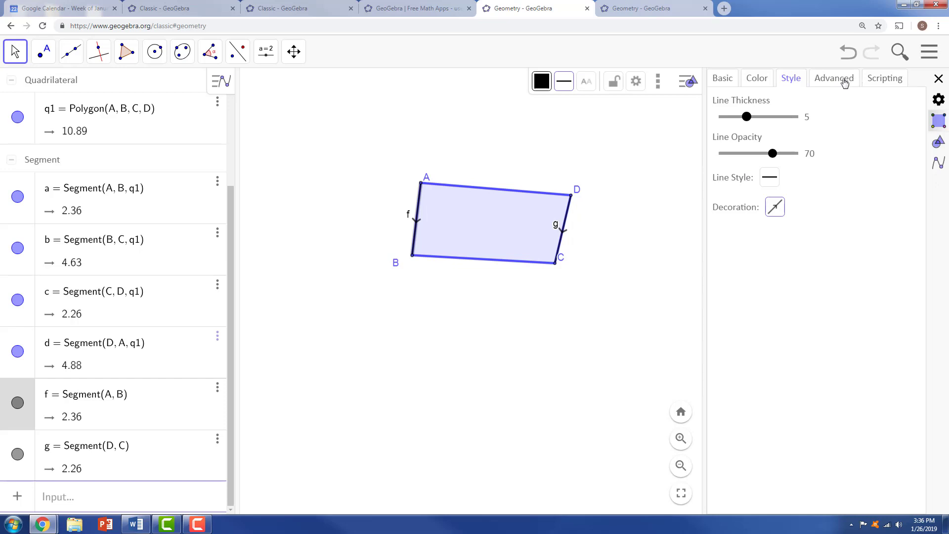
Set f's Condition to Show Object to Slope(f)==Slope(g) and copy it
{"action": "left_click", "coordinate": [845, 82]}
{"action": "left_click", "coordinate": [747, 115]}
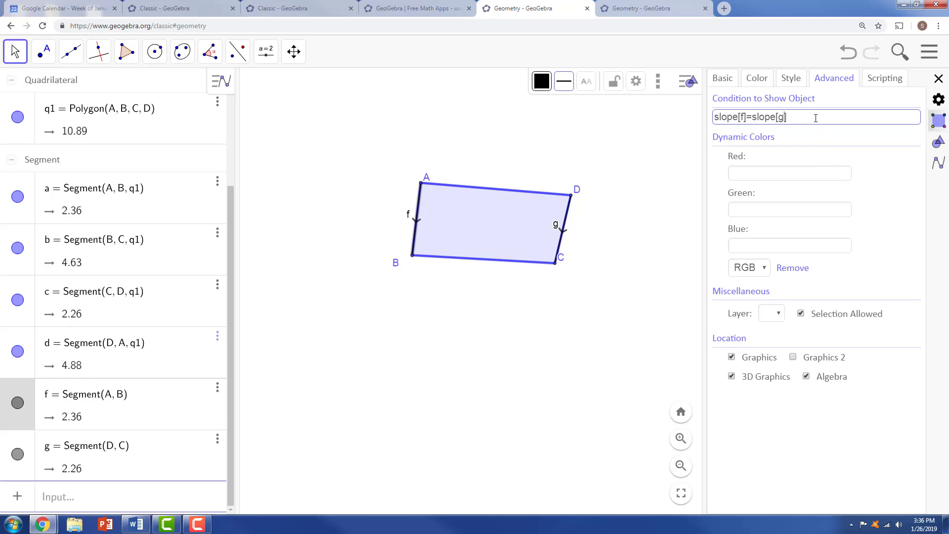
{"action": "key", "text": "Return"}
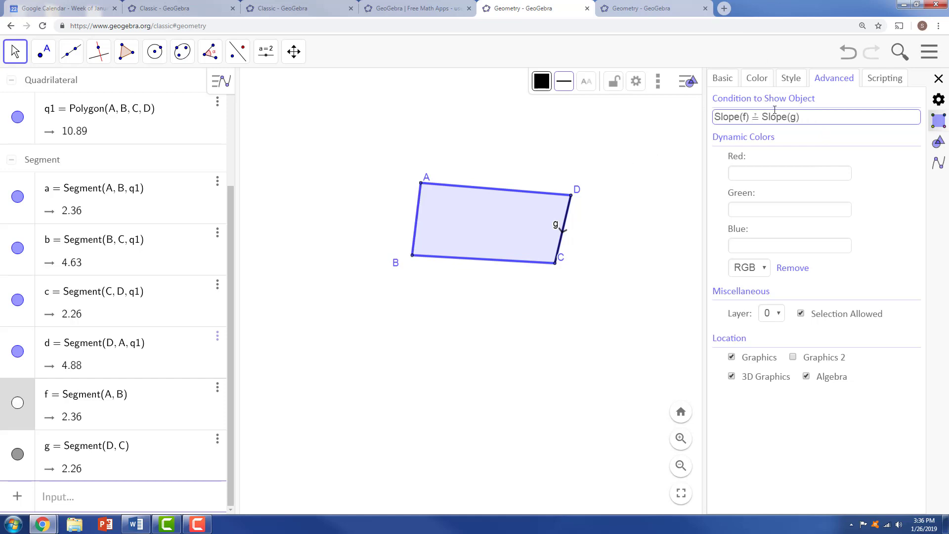
{"action": "left_click_drag", "start_coordinate": [808, 117], "coordinate": [712, 122]}
{"action": "key", "text": "ctrl+c"}
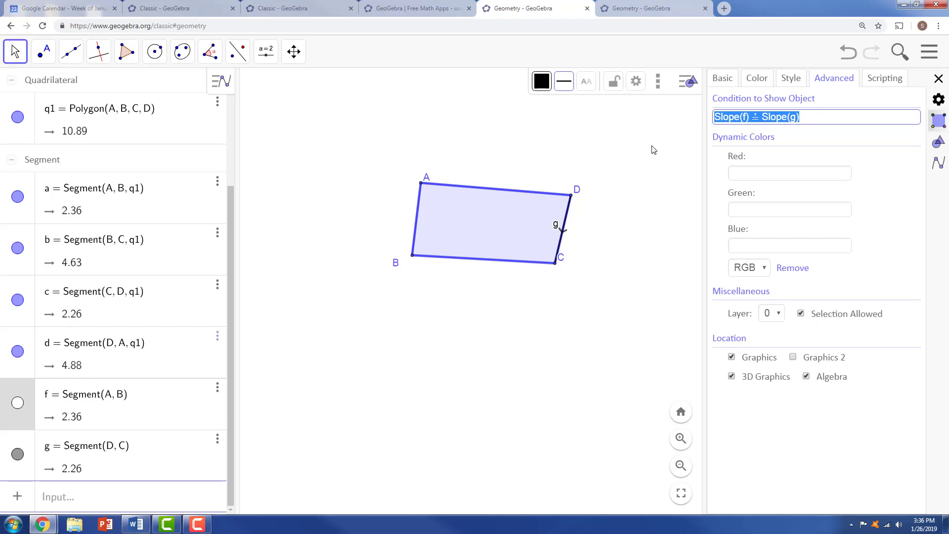
Paste the Slope(f)==Slope(g) condition into segment g's Condition to Show Object
{"action": "left_click", "coordinate": [73, 447]}
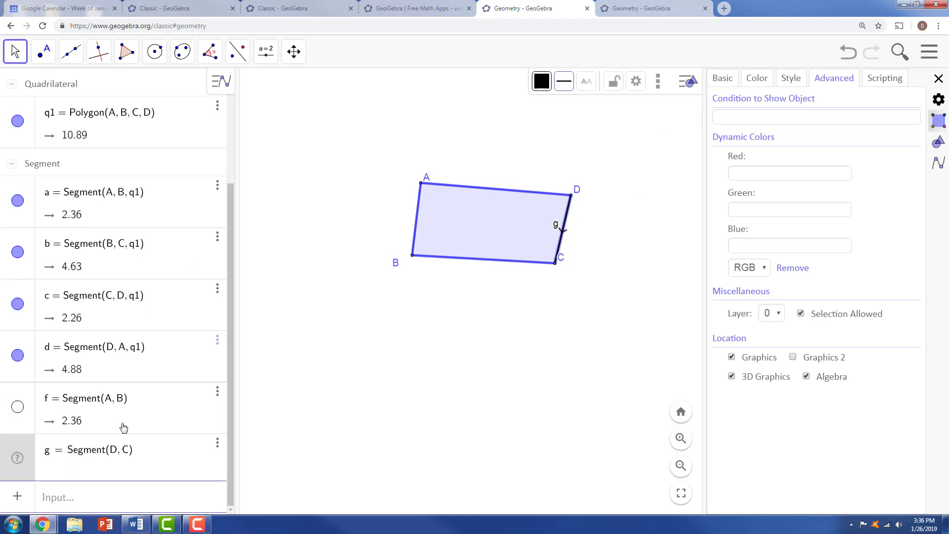
{"action": "left_click", "coordinate": [780, 121]}
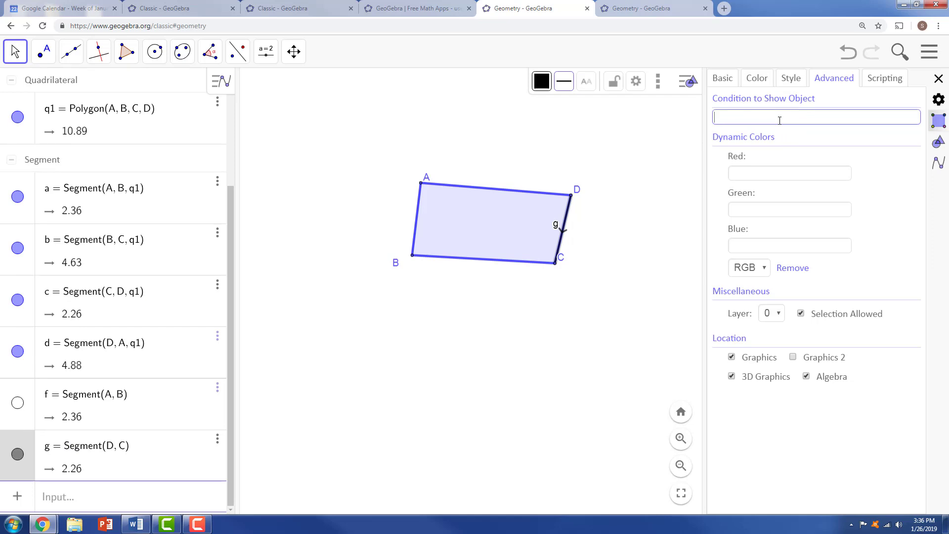
{"action": "key", "text": "ctrl+v"}
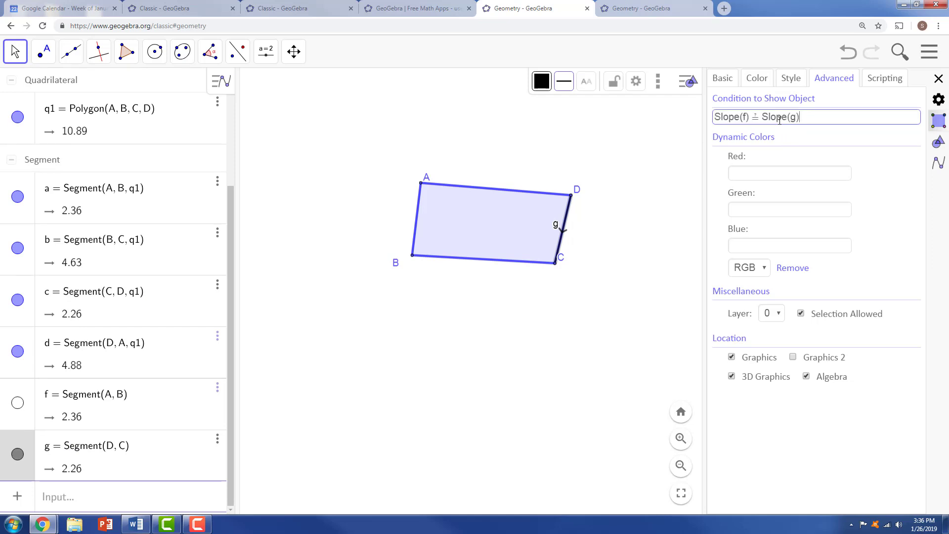
{"action": "key", "text": "Return"}
Nudge points D and C, then turn on the grid from the canvas context menu
{"action": "mouse_move", "coordinate": [564, 201]}
{"action": "left_mouse_down"}
{"action": "mouse_move", "coordinate": [553, 199]}
{"action": "mouse_move", "coordinate": [584, 216]}
{"action": "mouse_move", "coordinate": [561, 190]}
{"action": "mouse_move", "coordinate": [561, 207]}
{"action": "mouse_move", "coordinate": [579, 199]}
{"action": "mouse_move", "coordinate": [585, 242]}
{"action": "mouse_move", "coordinate": [574, 197]}
{"action": "left_mouse_up"}
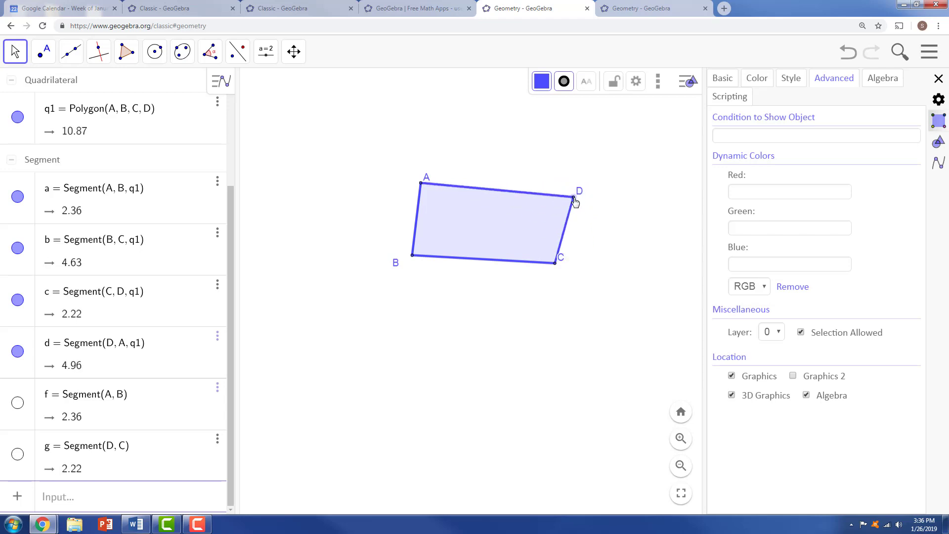
{"action": "mouse_move", "coordinate": [554, 267]}
{"action": "left_mouse_down"}
{"action": "mouse_move", "coordinate": [570, 292]}
{"action": "mouse_move", "coordinate": [554, 269]}
{"action": "mouse_move", "coordinate": [563, 270]}
{"action": "left_mouse_up"}
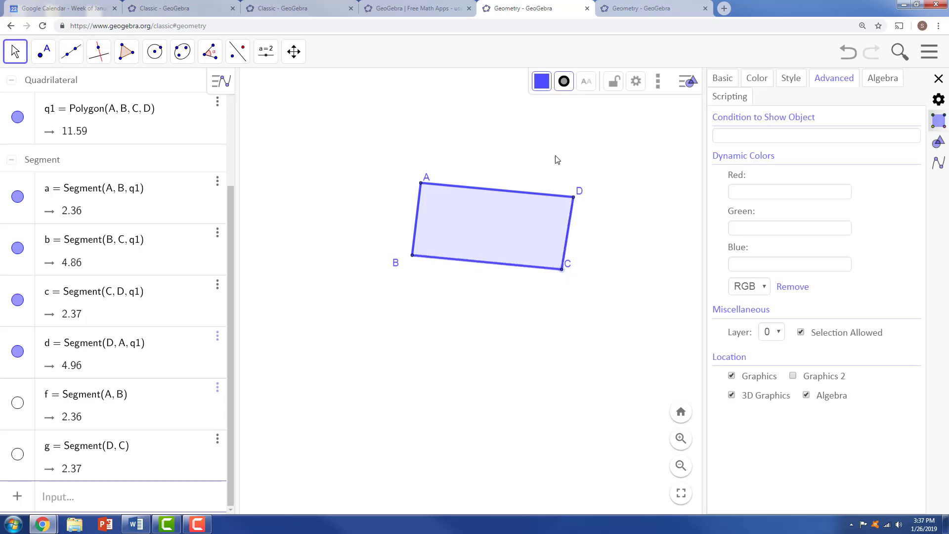
{"action": "right_click", "coordinate": [617, 128]}
{"action": "left_click", "coordinate": [588, 127]}
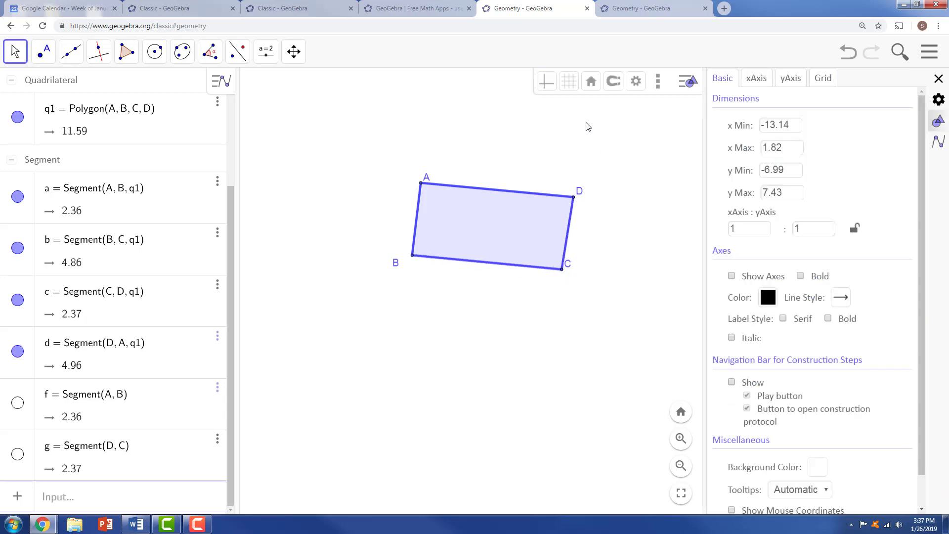
{"action": "right_click", "coordinate": [588, 127]}
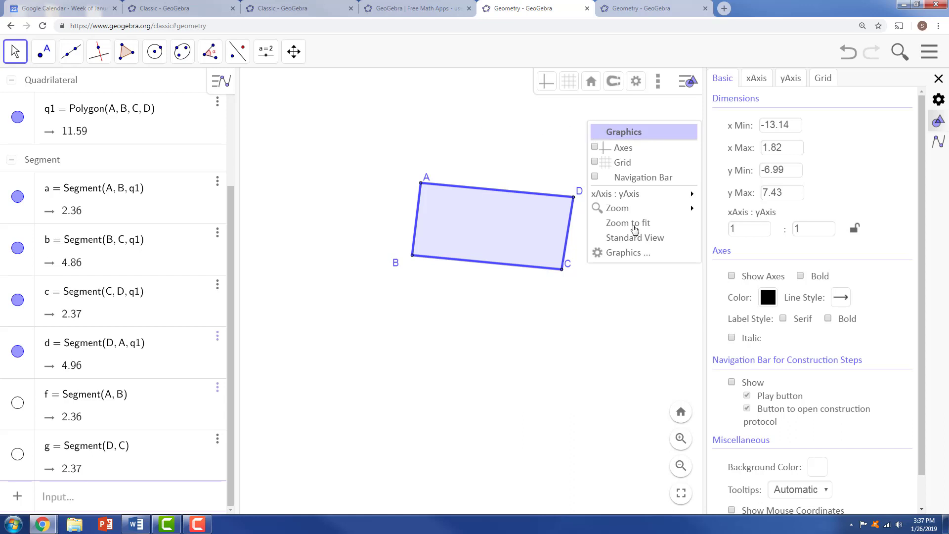
{"action": "left_click", "coordinate": [619, 163]}
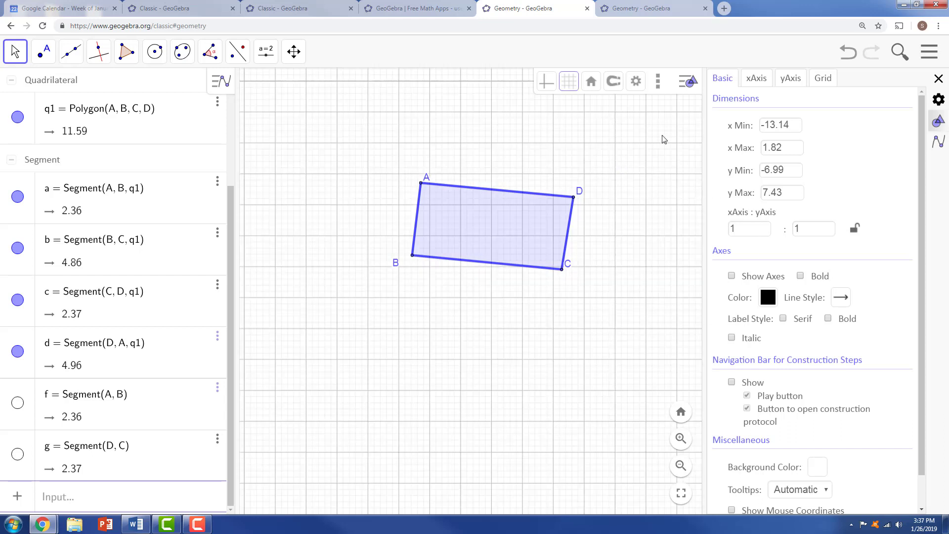
{"action": "left_click", "coordinate": [566, 93]}
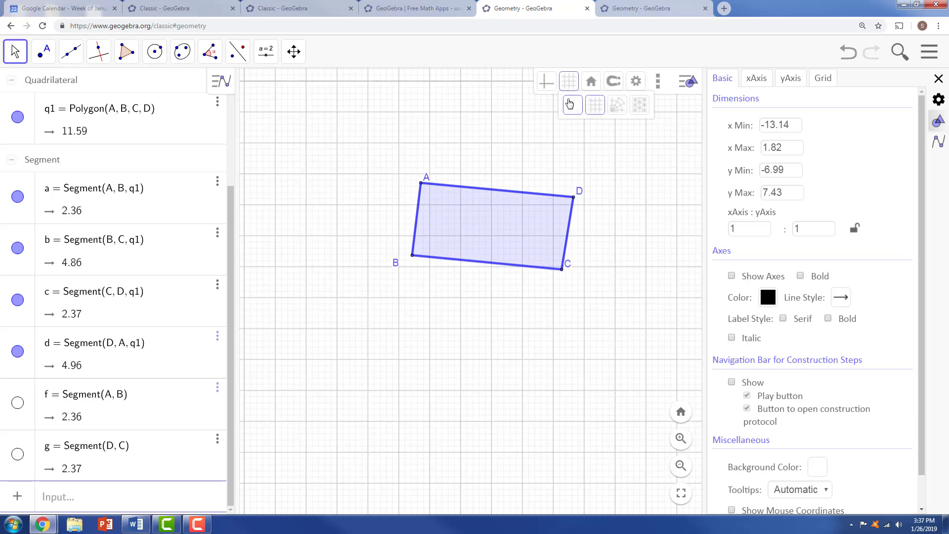
{"action": "left_click", "coordinate": [636, 84]}
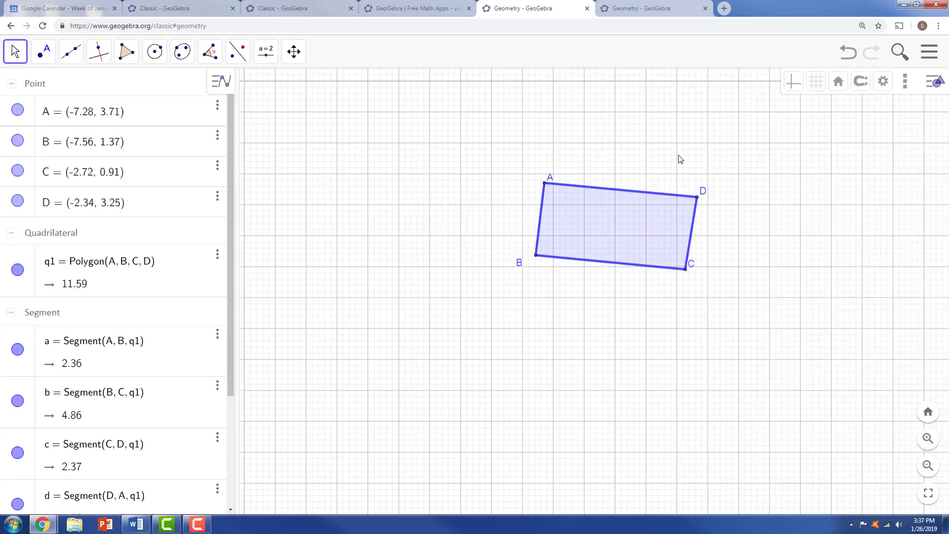
In Grid settings, choose Major Gridlines and set Point Capturing to Snap to Grid
{"action": "left_click", "coordinate": [887, 87]}
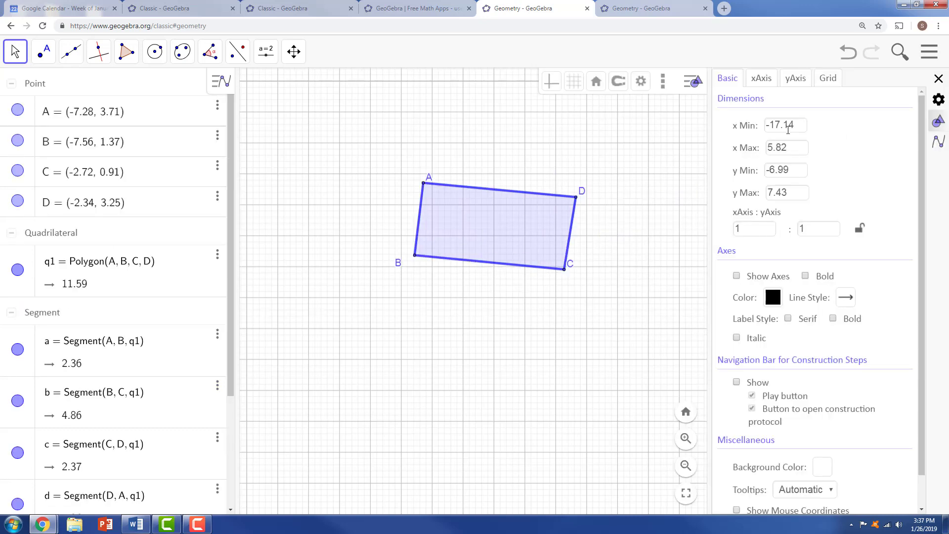
{"action": "left_click", "coordinate": [816, 79]}
{"action": "left_click", "coordinate": [805, 164]}
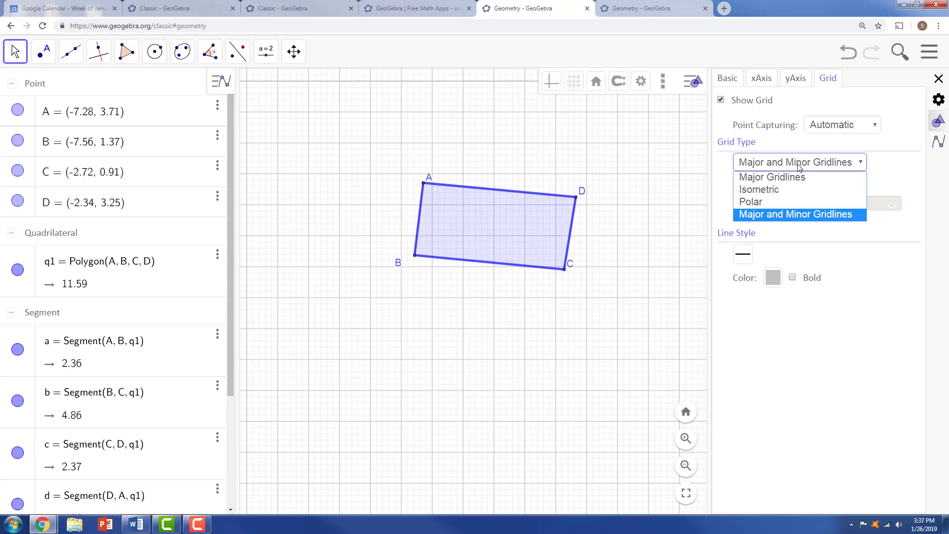
{"action": "left_click", "coordinate": [790, 178]}
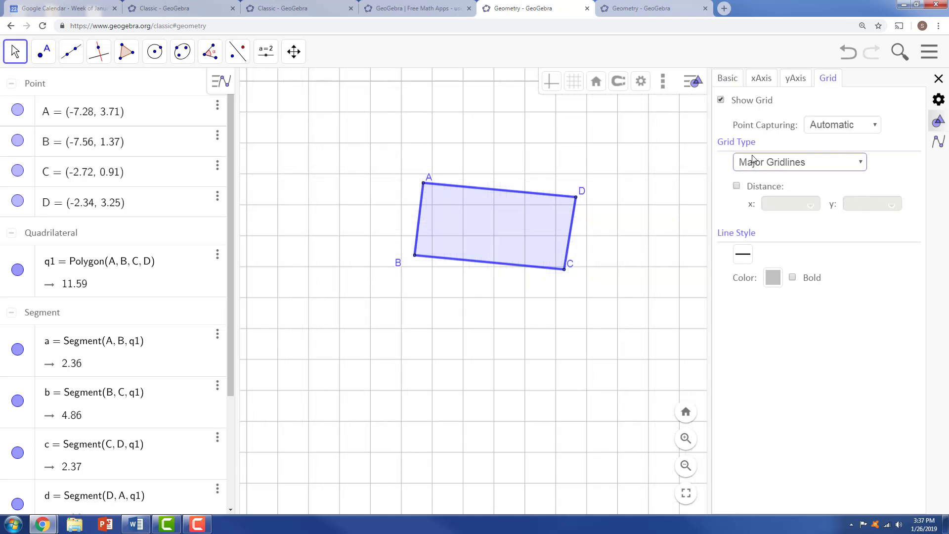
{"action": "left_click", "coordinate": [848, 127]}
{"action": "left_click", "coordinate": [839, 151]}
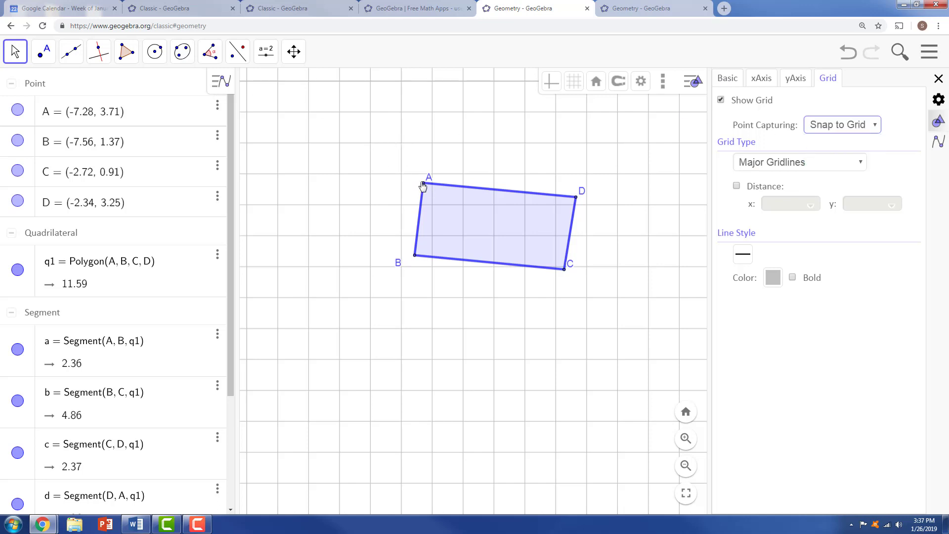
Snap A to (-7, 4), B to (-8, 1), D to (-2, 4) and C to (-3, 1)
{"action": "mouse_move", "coordinate": [423, 183]}
{"action": "left_mouse_down"}
{"action": "mouse_move", "coordinate": [442, 176]}
{"action": "mouse_move", "coordinate": [432, 174]}
{"action": "left_mouse_up"}
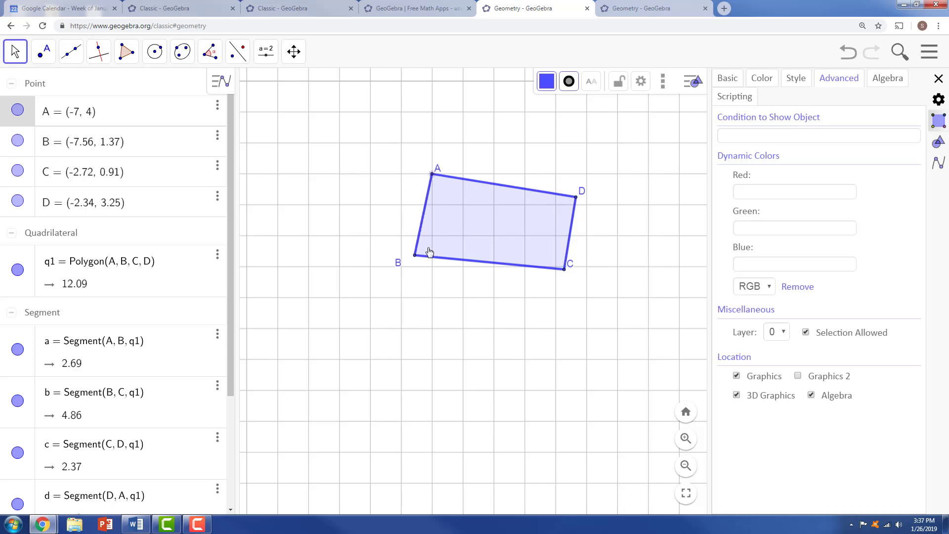
{"action": "left_click_drag", "start_coordinate": [415, 257], "coordinate": [403, 270]}
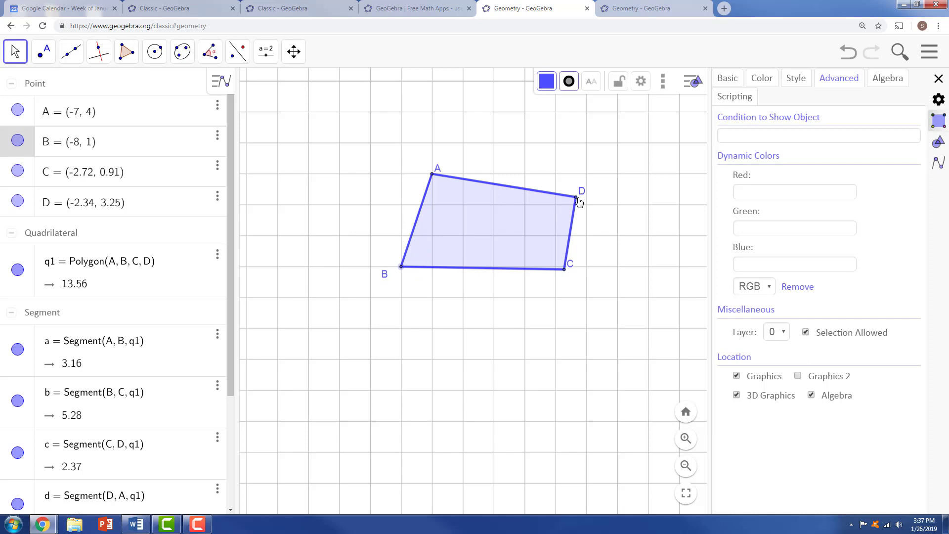
{"action": "left_click_drag", "start_coordinate": [579, 201], "coordinate": [590, 176]}
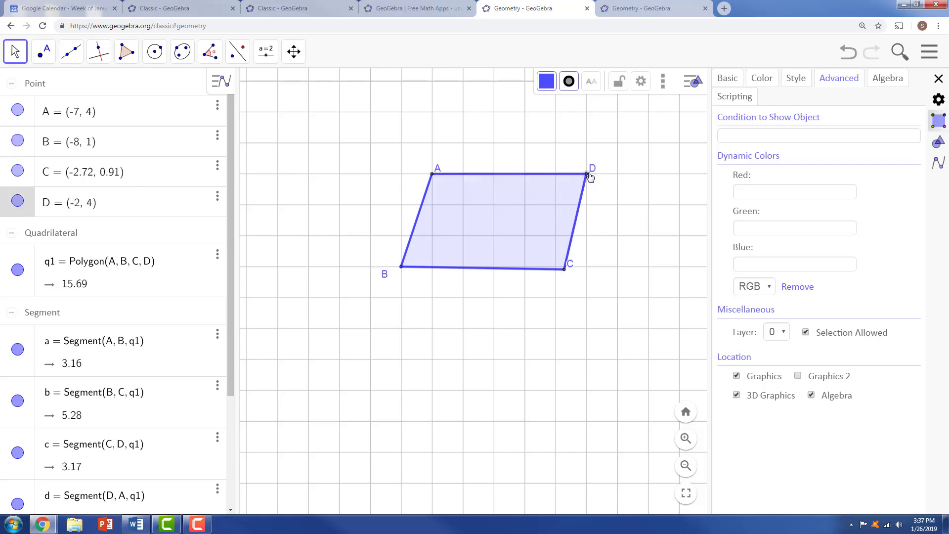
{"action": "mouse_move", "coordinate": [568, 273]}
{"action": "left_mouse_down"}
{"action": "mouse_move", "coordinate": [539, 278]}
{"action": "mouse_move", "coordinate": [560, 274]}
{"action": "left_mouse_up"}
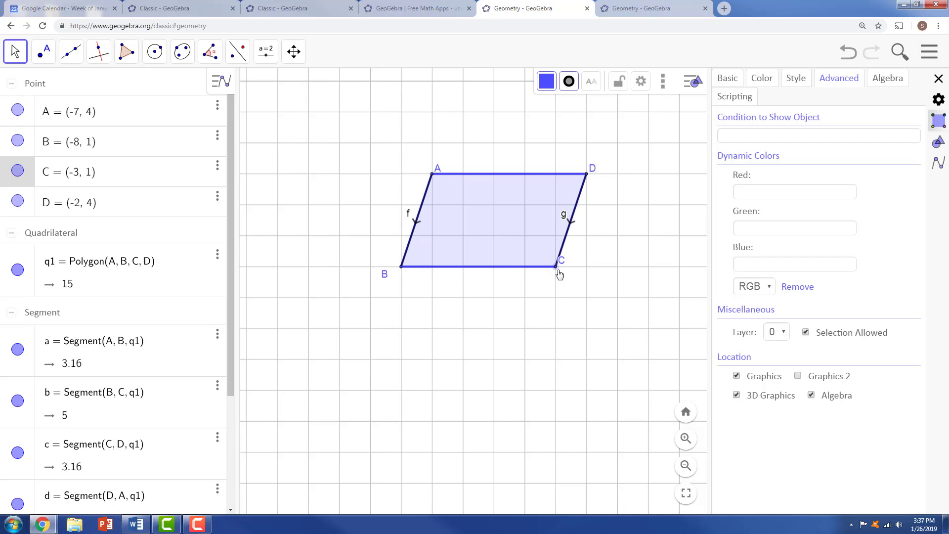